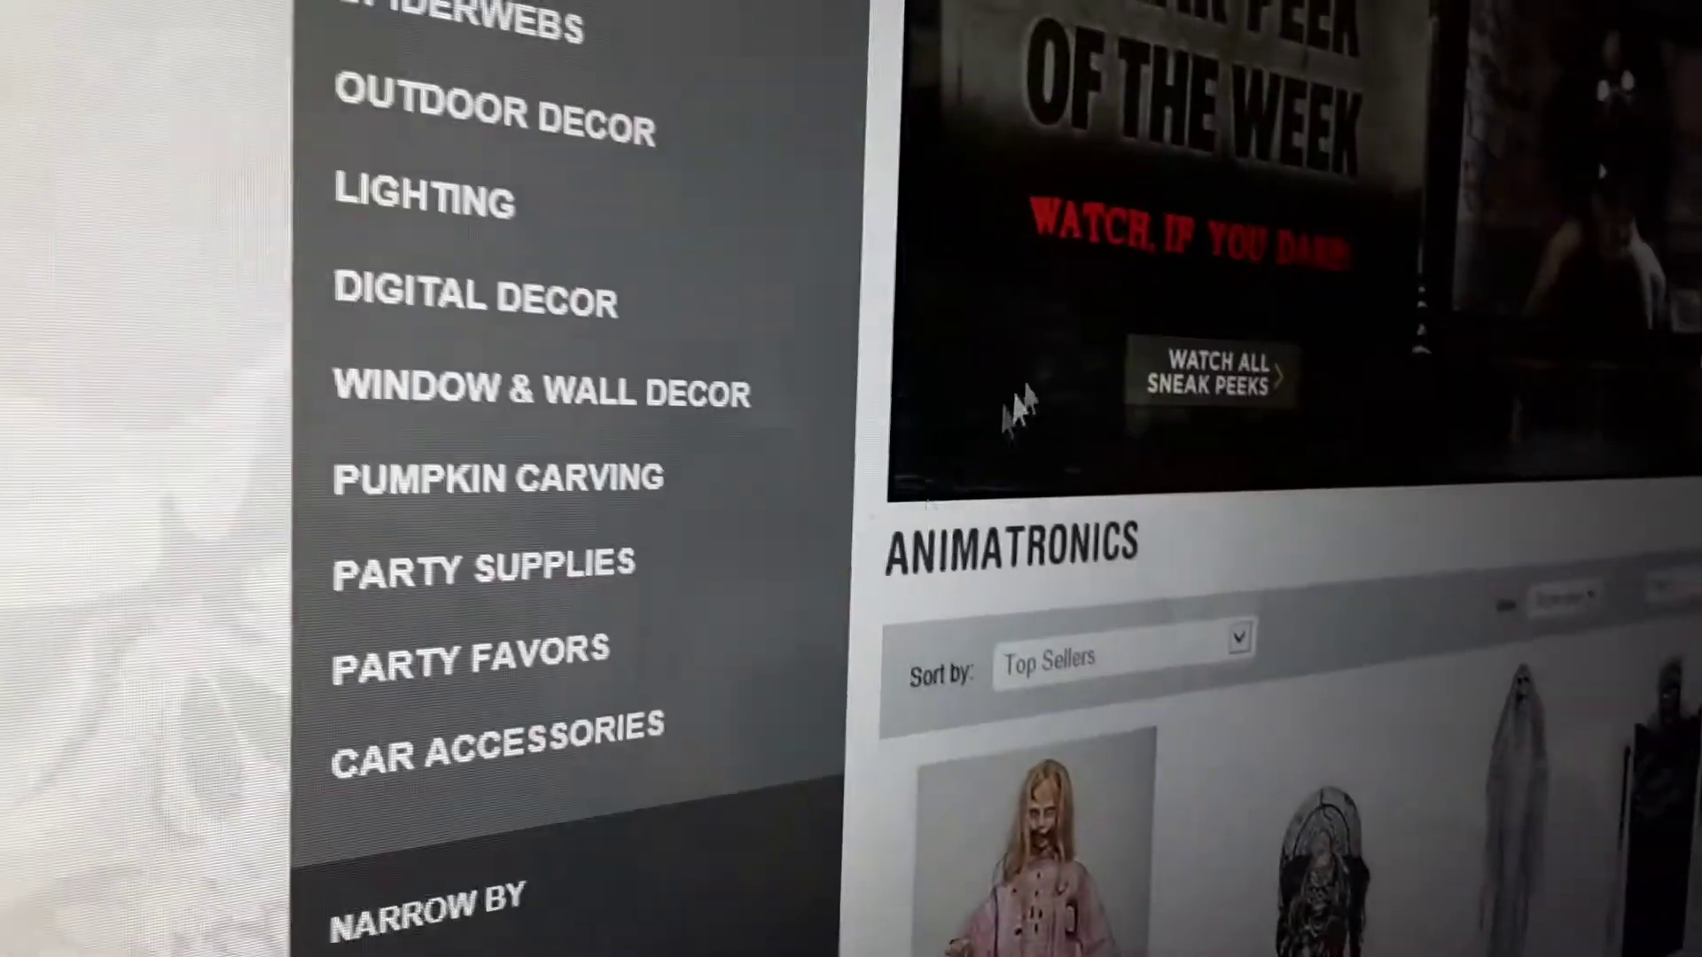
- Open the 'Watch All Sneak Peeks' page from the Sneak Peek of the Week banner
left_click(1076, 435)
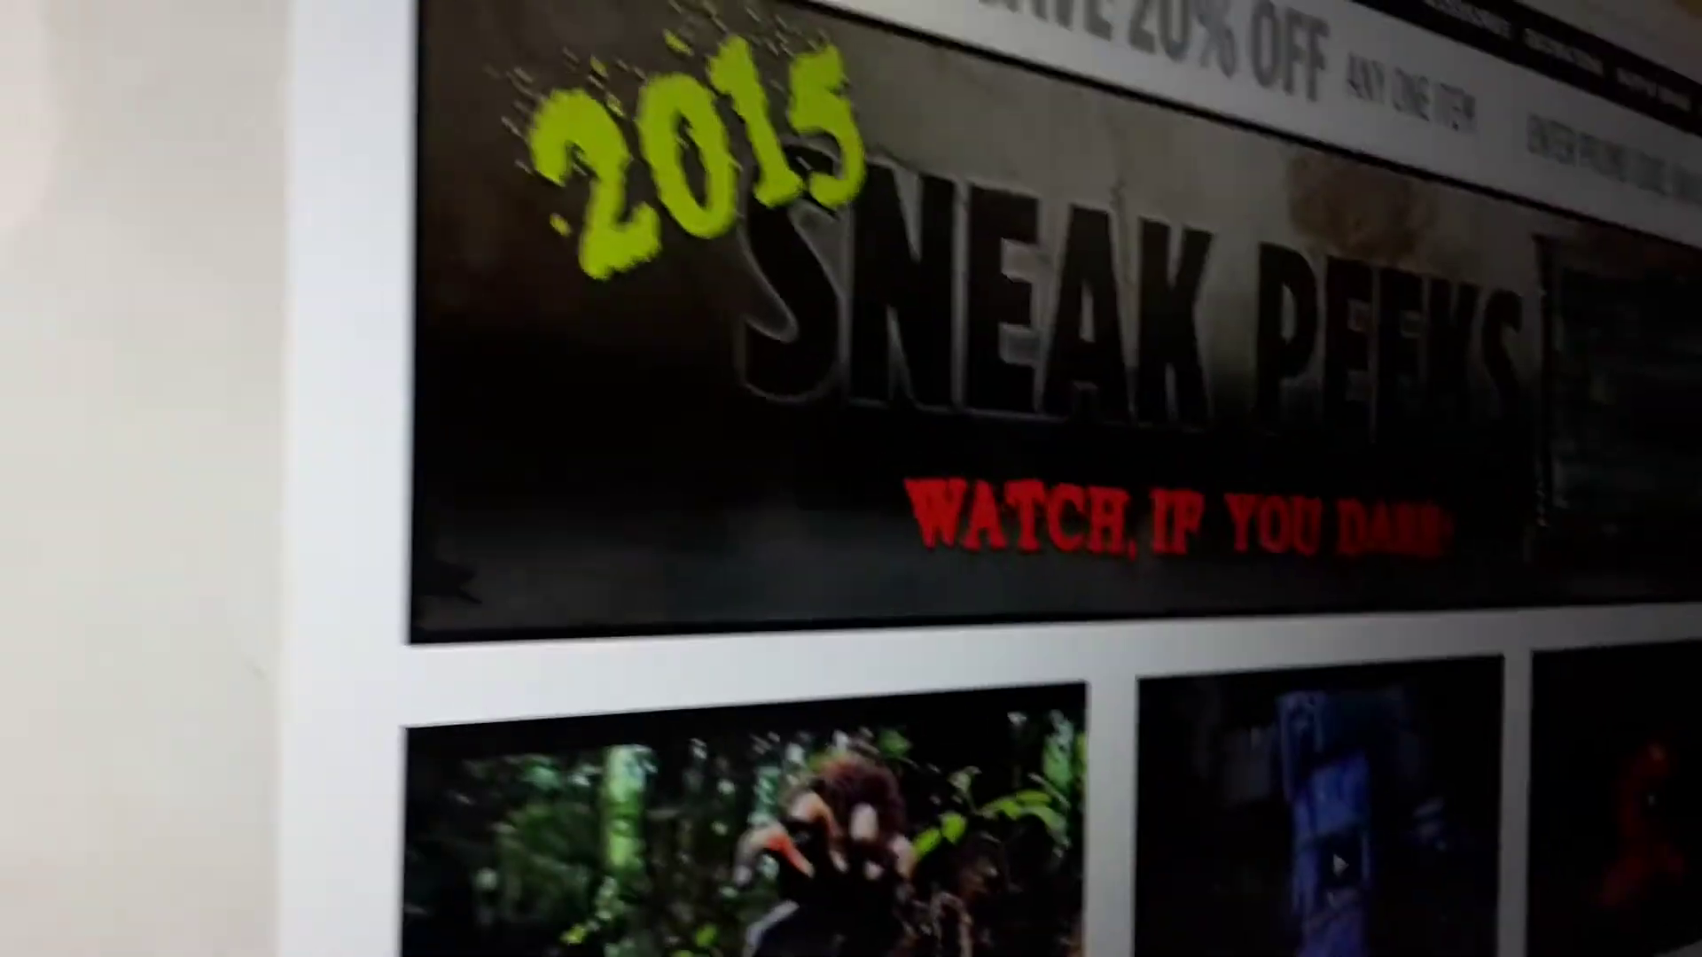
scroll(851, 665, "down", 4)
scroll(851, 665, "down", 4)
scroll(851, 665, "down", 4)
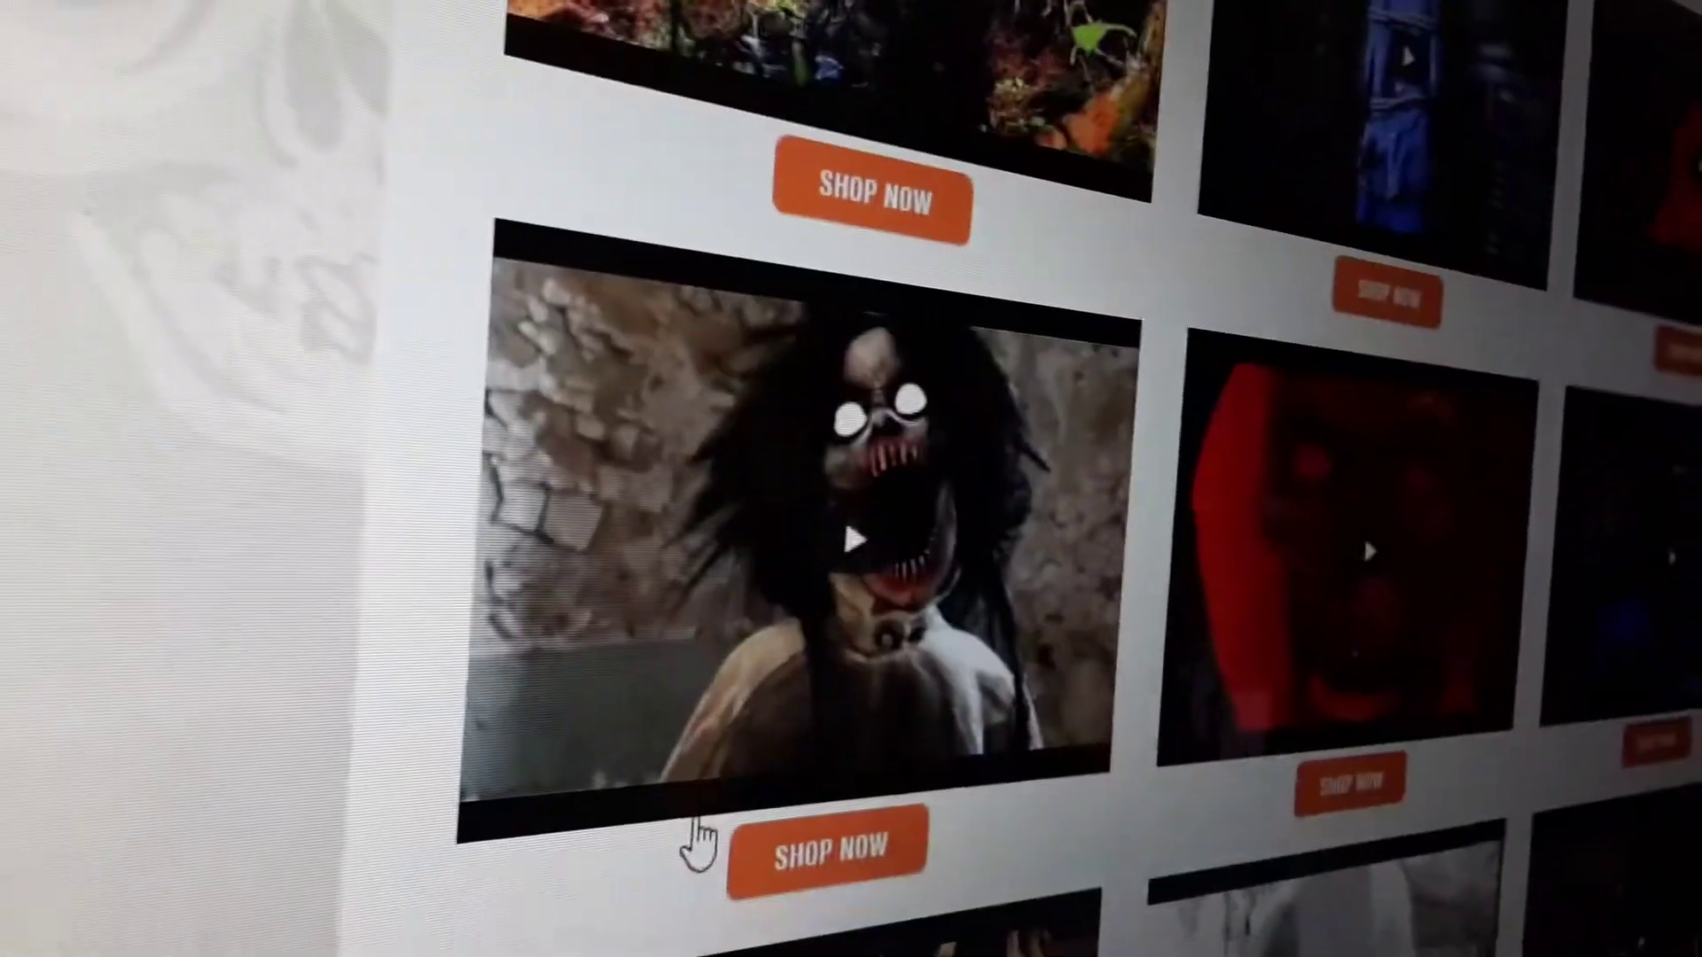
scroll(851, 665, "down", 4)
scroll(852, 532, "up", 4)
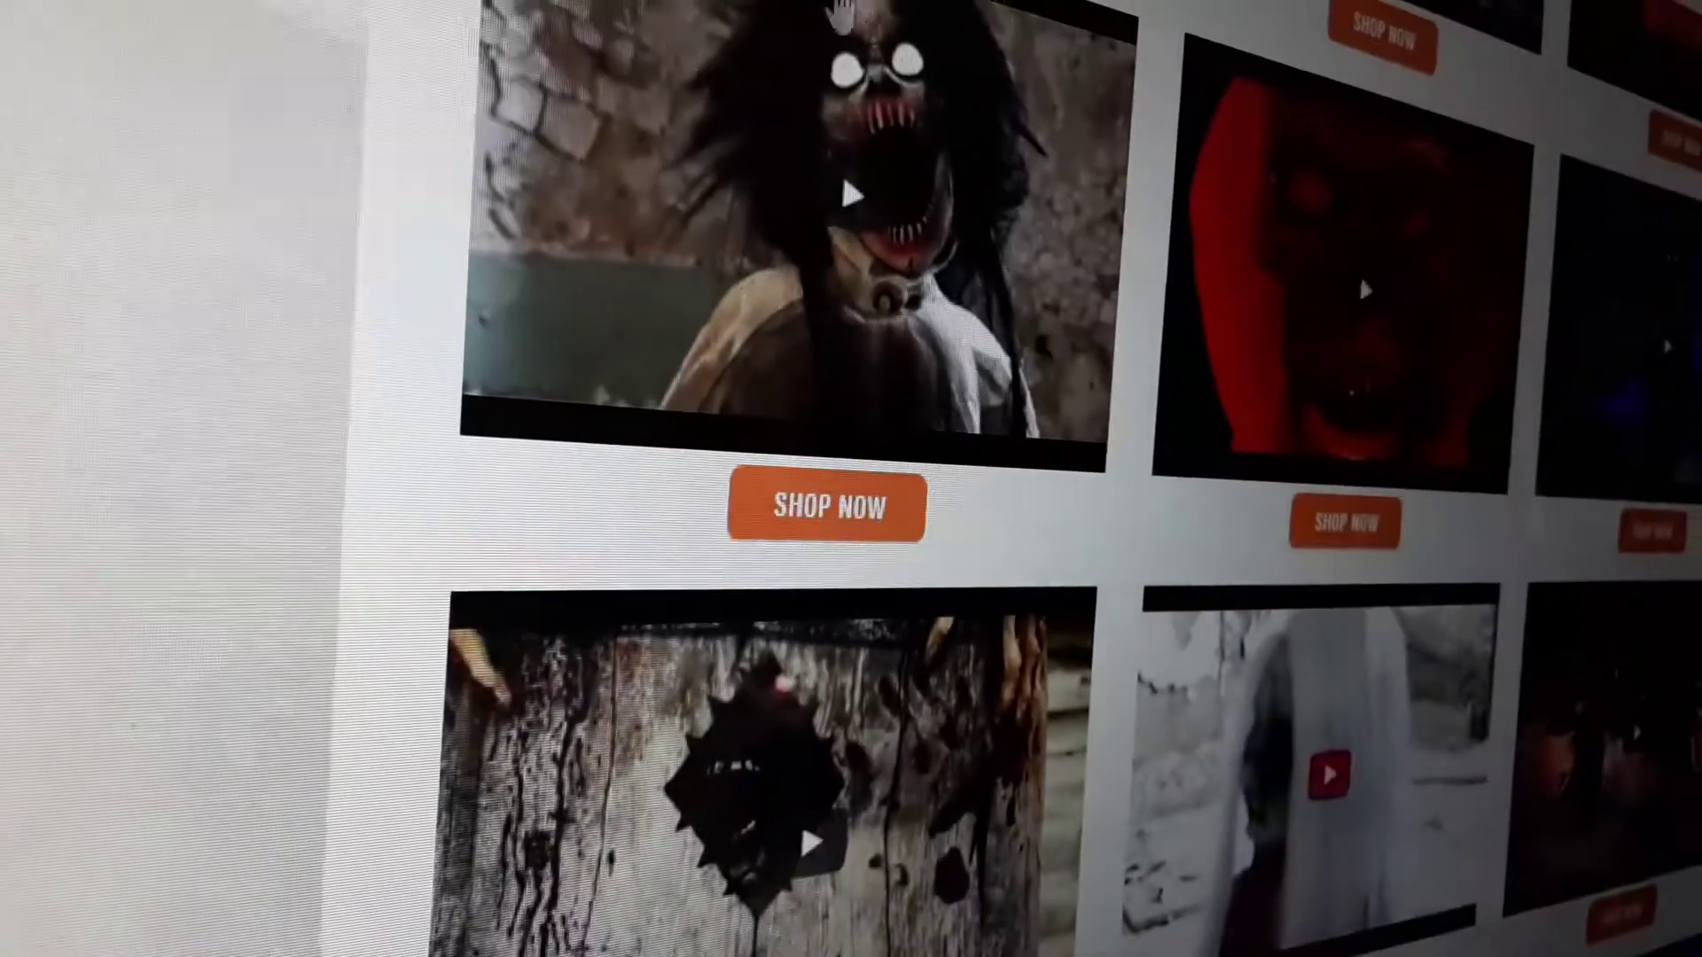
scroll(852, 532, "up", 5)
scroll(851, 532, "up", 5)
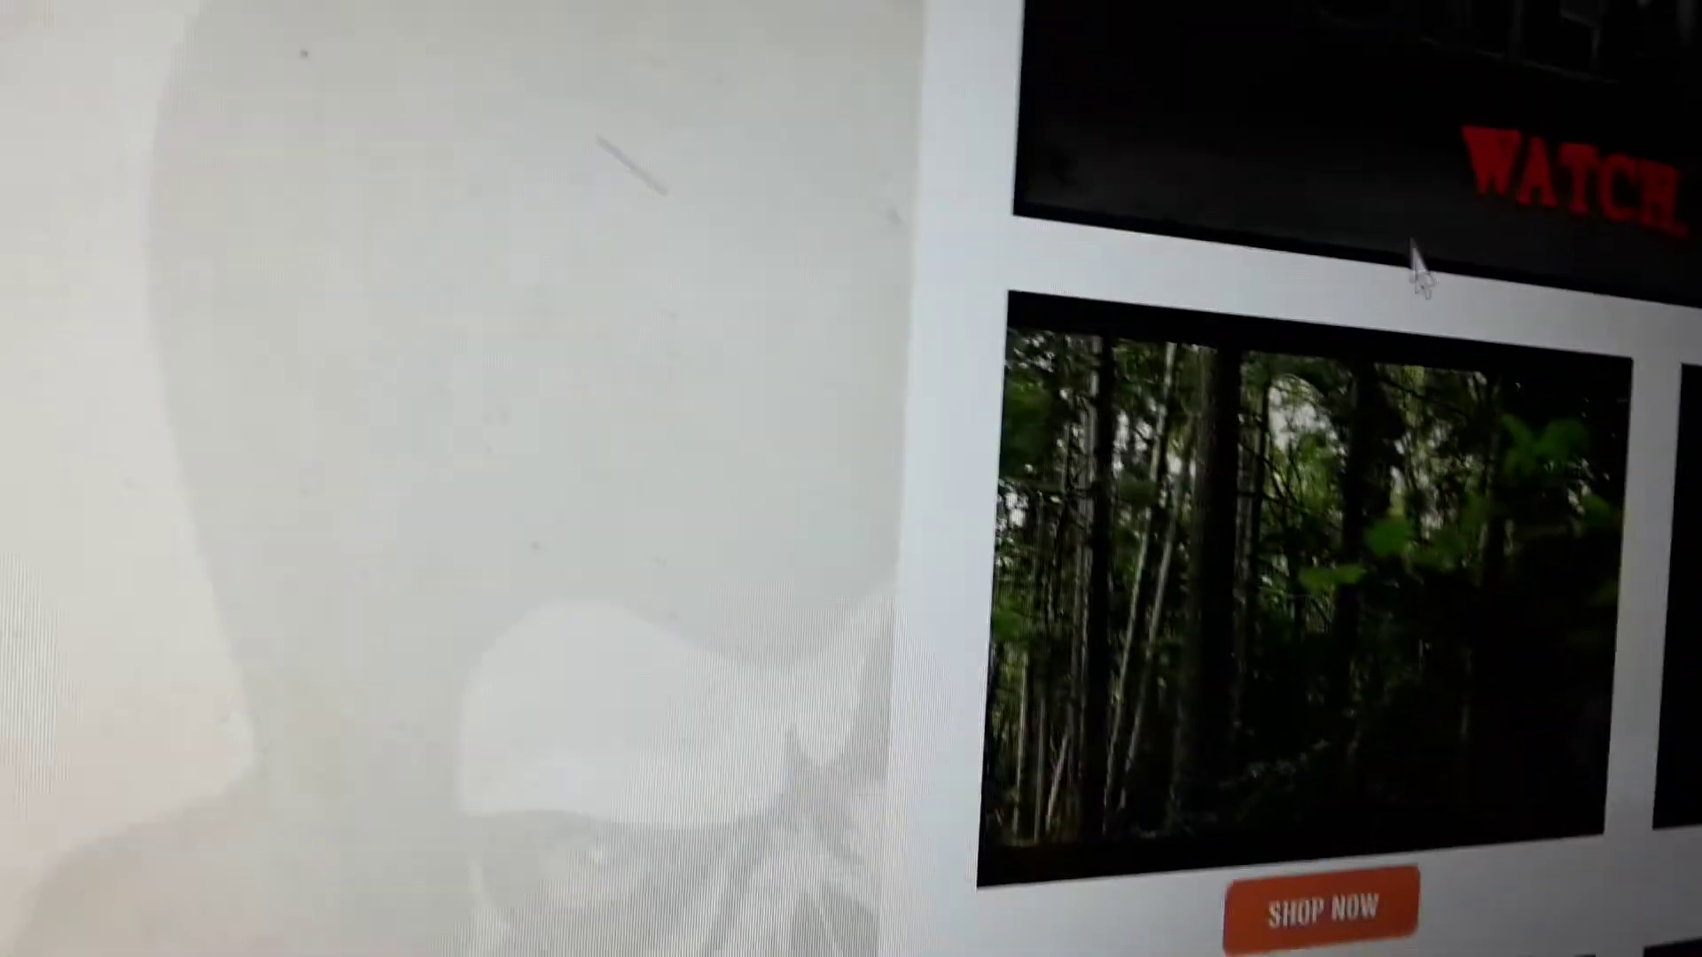